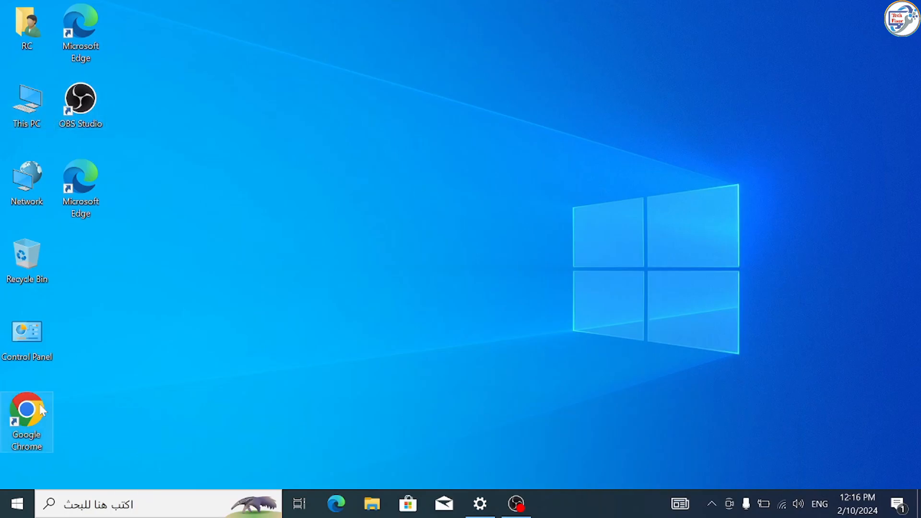
Step: Launch Chrome from the desktop, declining sign-in and the default-browser offer to reach a new tab
{"action": "double_click", "coordinate": [40, 409]}
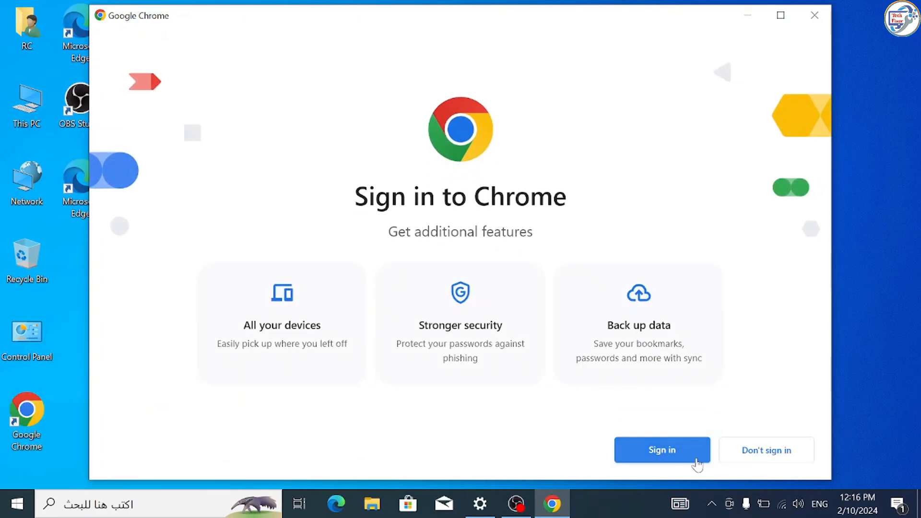
{"action": "left_click", "coordinate": [767, 450]}
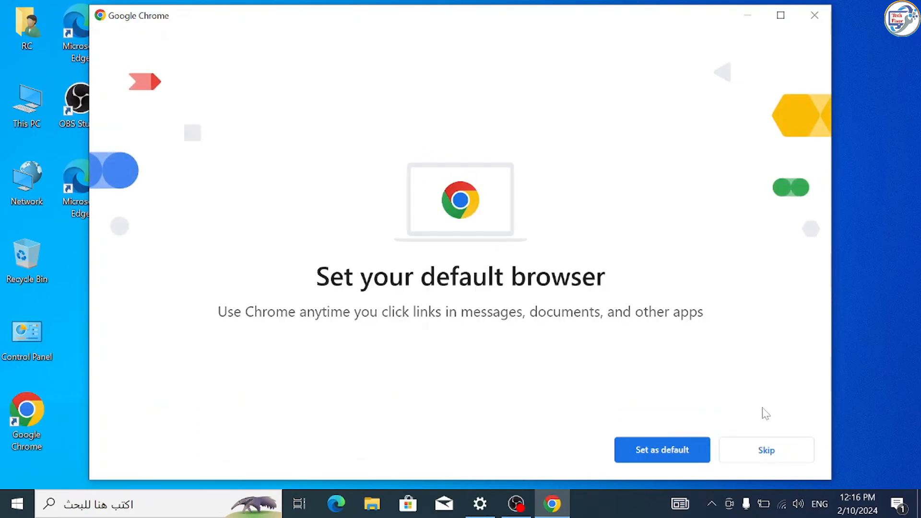
{"action": "left_click", "coordinate": [767, 449]}
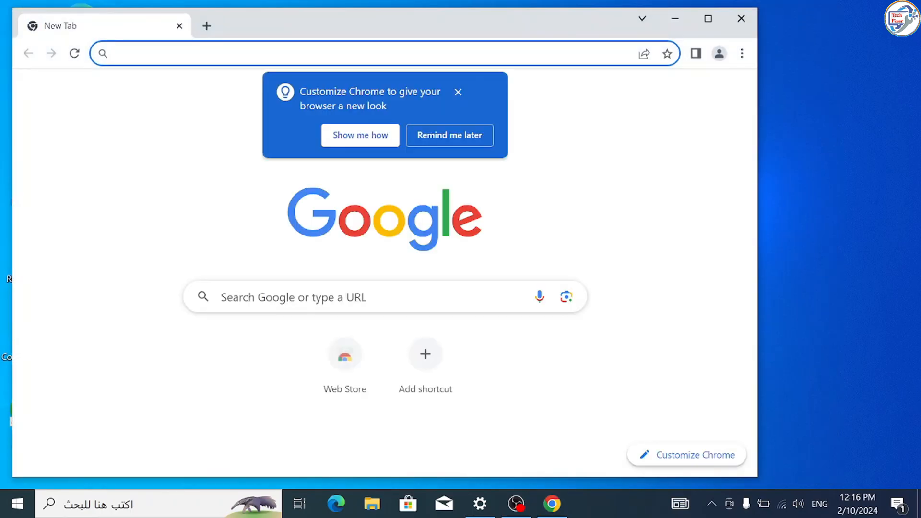
{"action": "type", "text": "ep"}
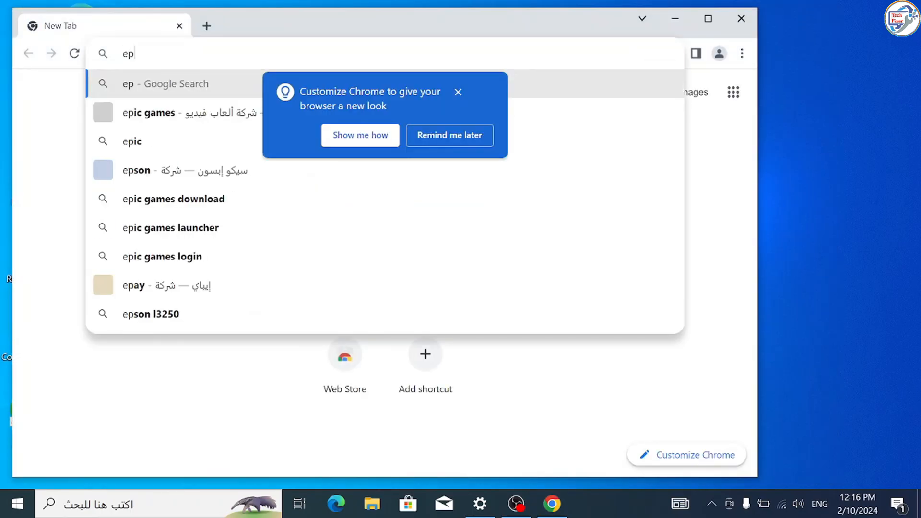
{"action": "type", "text": "son l"}
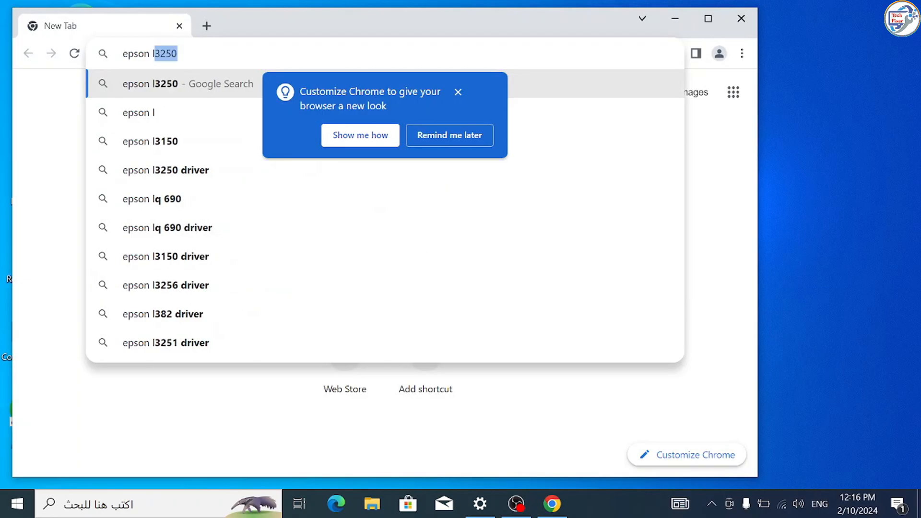
{"action": "type", "text": "5190 "}
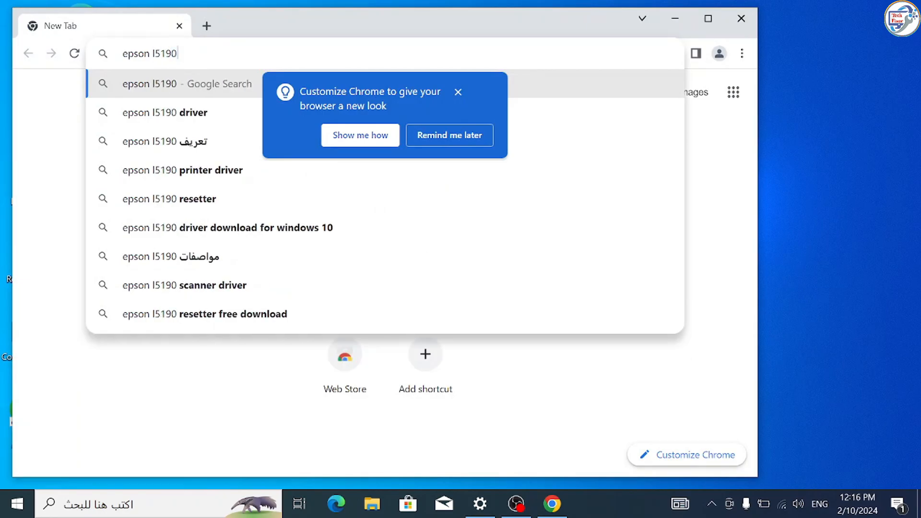
{"action": "type", "text": "printer "}
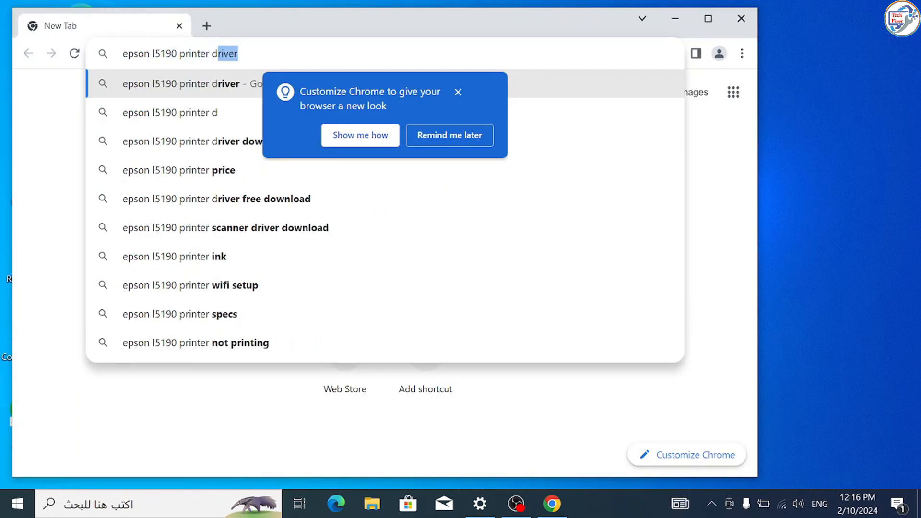
{"action": "type", "text": "dru"}
Step: Run a Google search for 'epson l5190 printer driver' after fixing the typo
{"action": "key", "text": "BackSpace"}
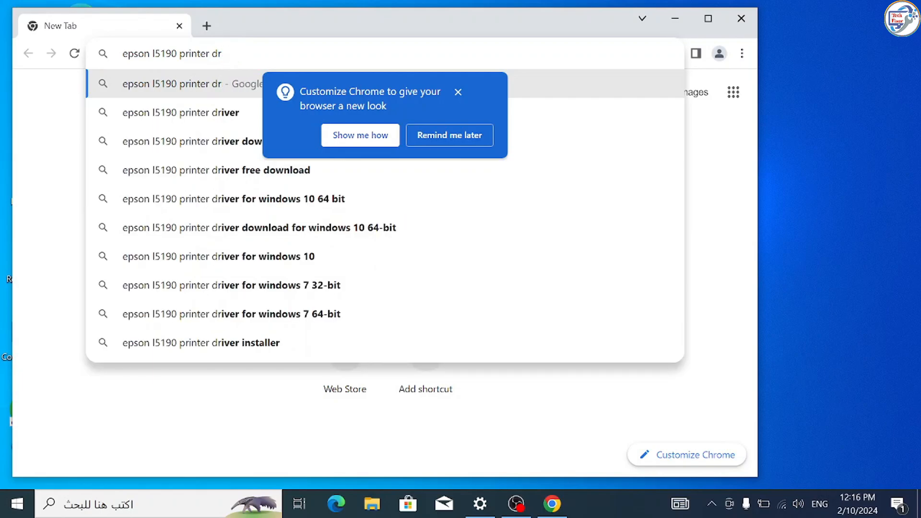
{"action": "type", "text": "iver"}
{"action": "key", "text": "Return"}
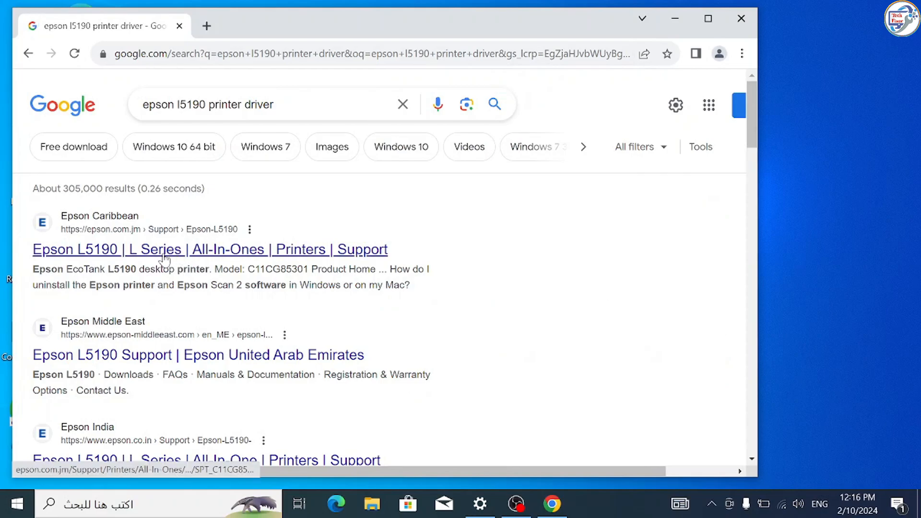
Step: Open the Epson United Arab Emirates L5190 support result and accept all cookies
{"action": "left_click", "coordinate": [124, 354]}
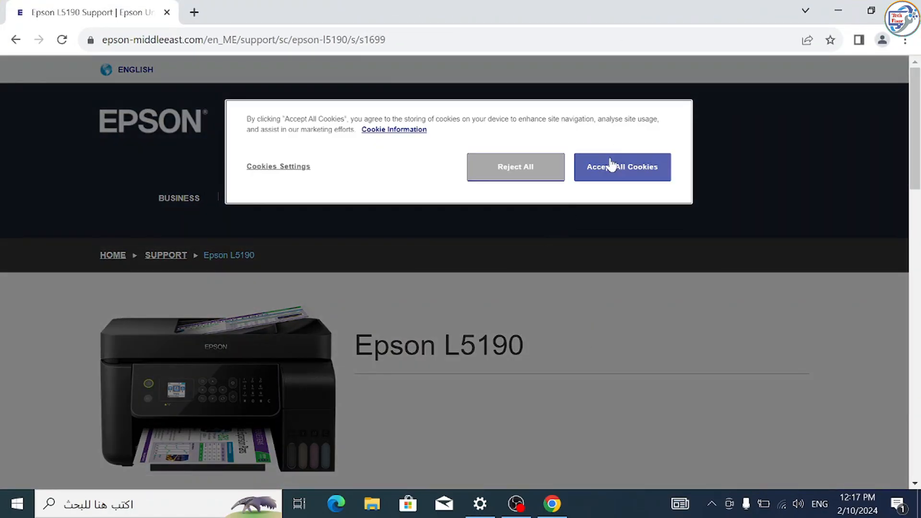
{"action": "left_click", "coordinate": [610, 166]}
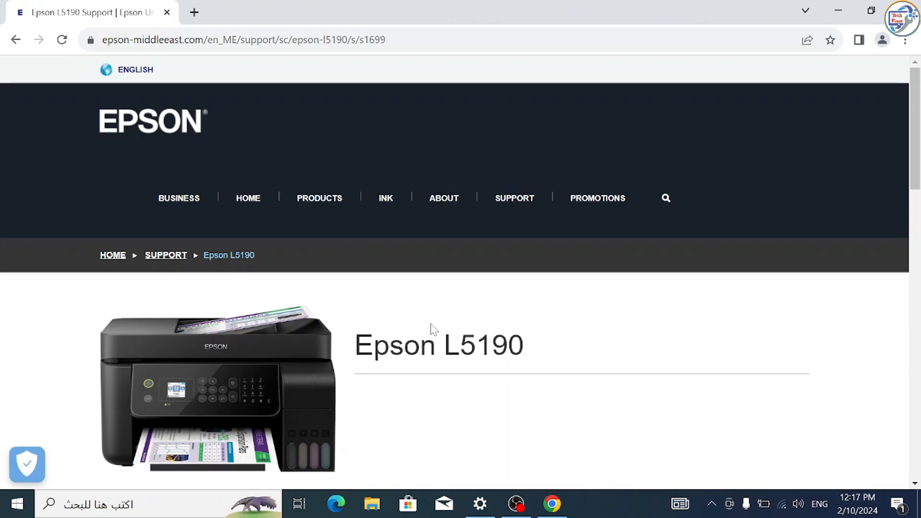
{"action": "scroll", "coordinate": [443, 288], "scroll_direction": "down", "scroll_amount": 10}
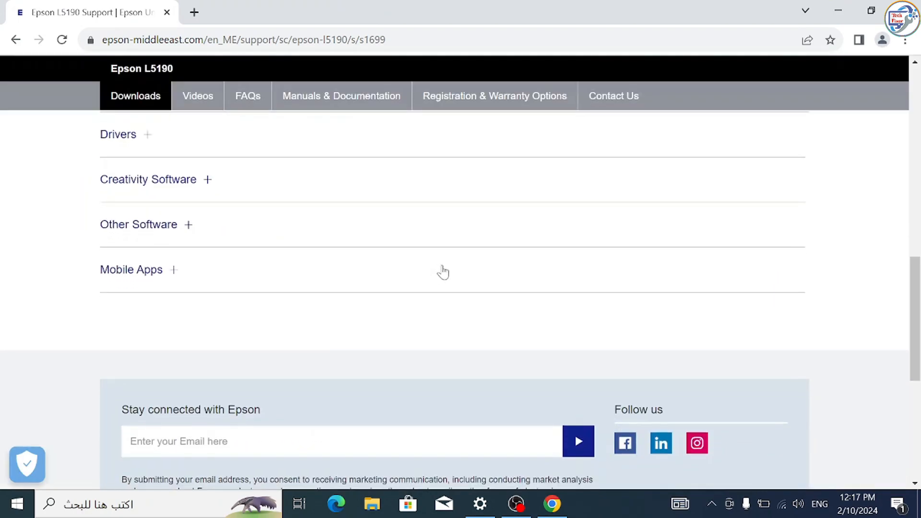
{"action": "scroll", "coordinate": [443, 271], "scroll_direction": "up", "scroll_amount": 3}
{"action": "scroll", "coordinate": [444, 271], "scroll_direction": "up", "scroll_amount": 1}
{"action": "scroll", "coordinate": [444, 271], "scroll_direction": "down", "scroll_amount": 2}
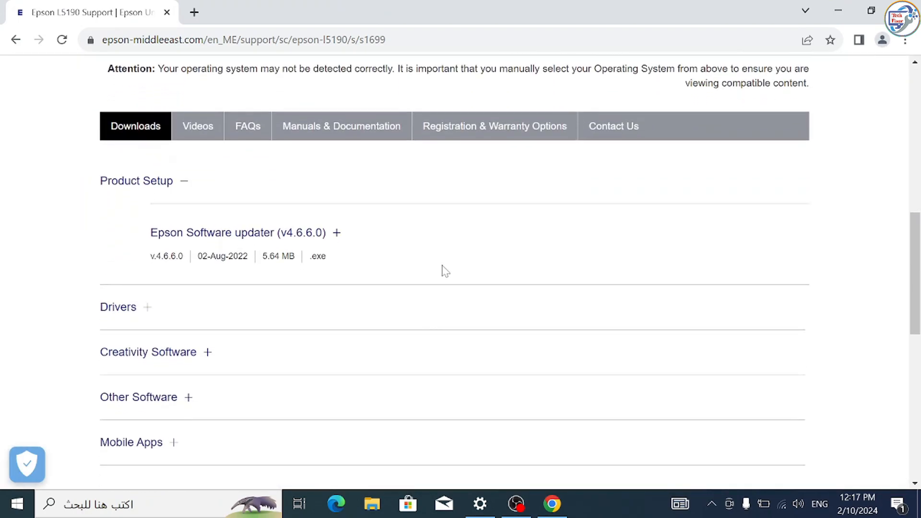
{"action": "scroll", "coordinate": [443, 271], "scroll_direction": "down", "scroll_amount": 2}
{"action": "scroll", "coordinate": [444, 272], "scroll_direction": "down", "scroll_amount": 1}
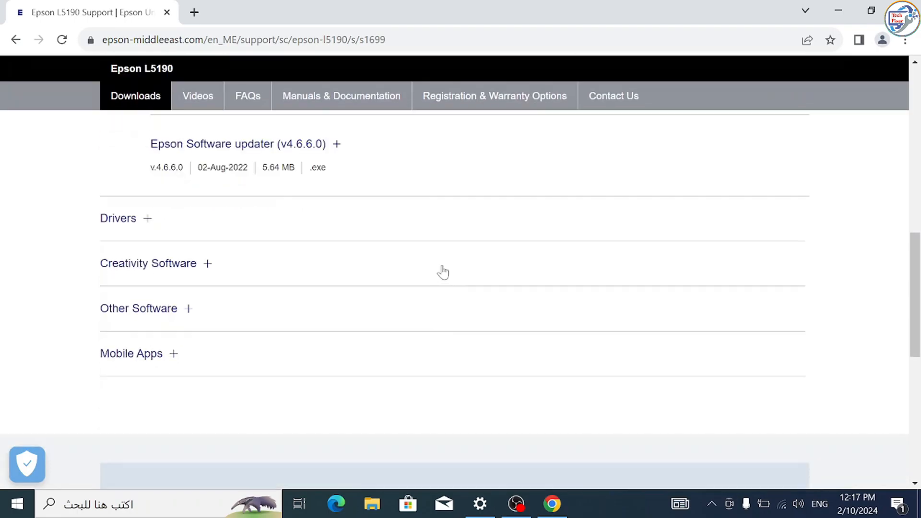
Step: Download the EPSON Universal Print Driver v2.72.05 from the Drivers list and check the downloads list
{"action": "left_click", "coordinate": [108, 221]}
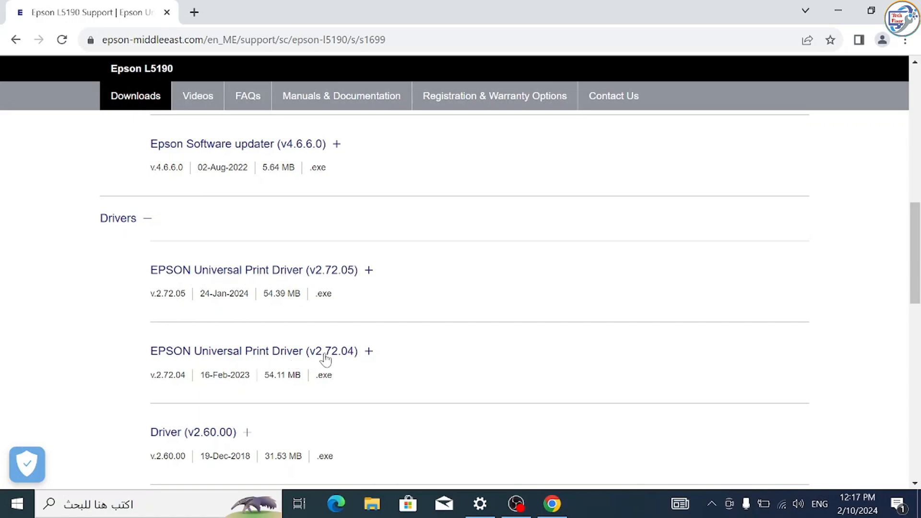
{"action": "left_click", "coordinate": [220, 270]}
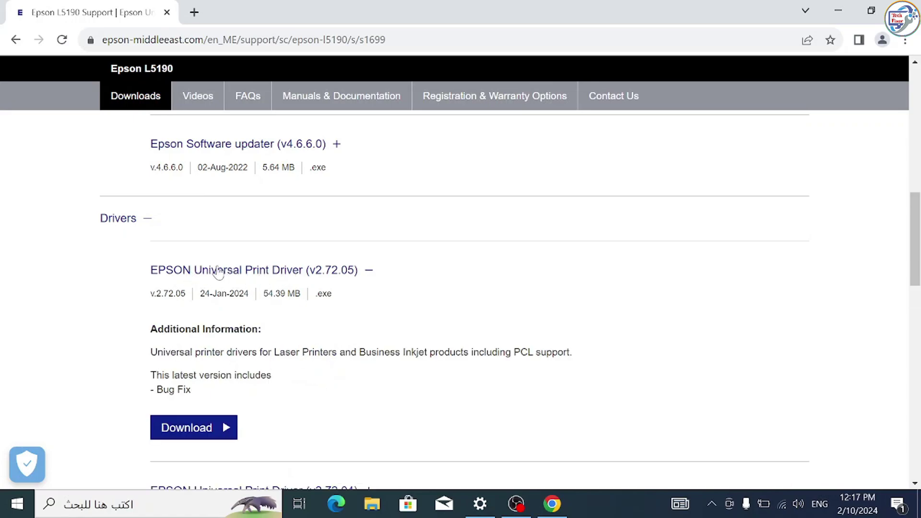
{"action": "left_click", "coordinate": [196, 428]}
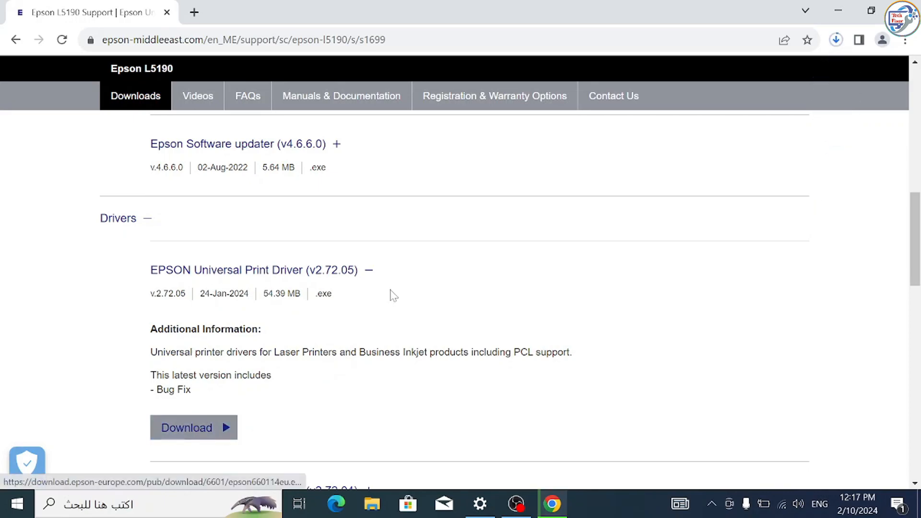
{"action": "left_click", "coordinate": [837, 41]}
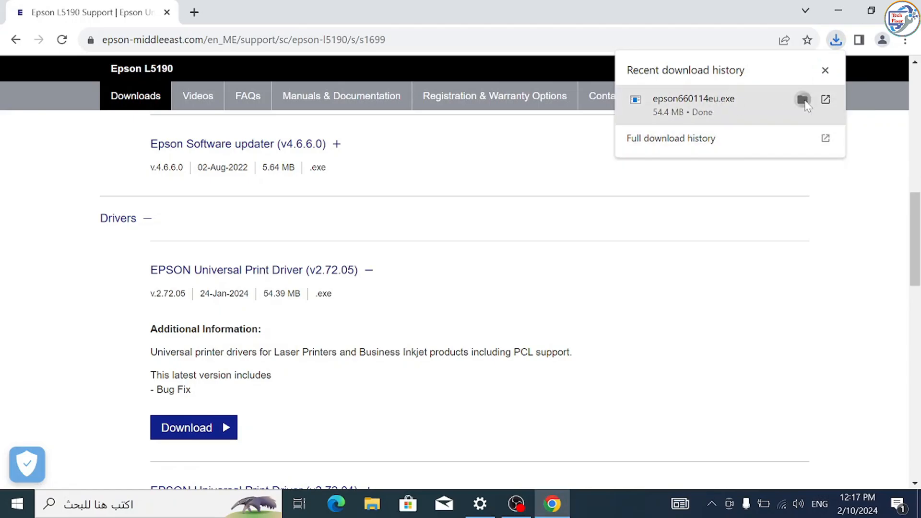
Step: Show the epson660114eu installer in Downloads and run it so it extracts its setup files
{"action": "left_click", "coordinate": [804, 103]}
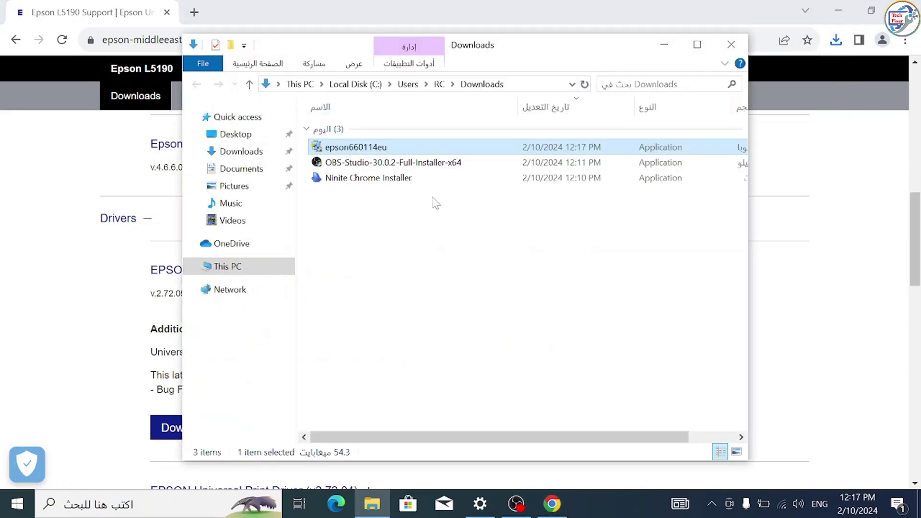
{"action": "double_click", "coordinate": [353, 147]}
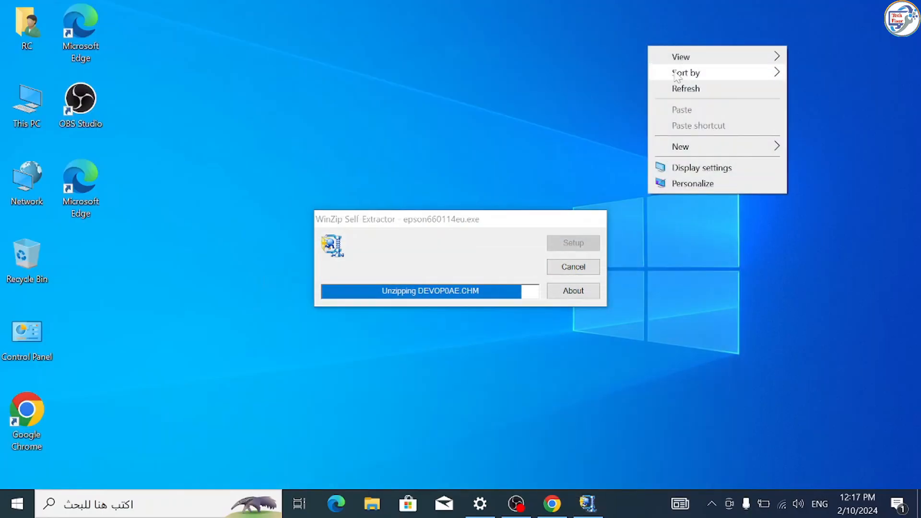
{"action": "left_click", "coordinate": [534, 373]}
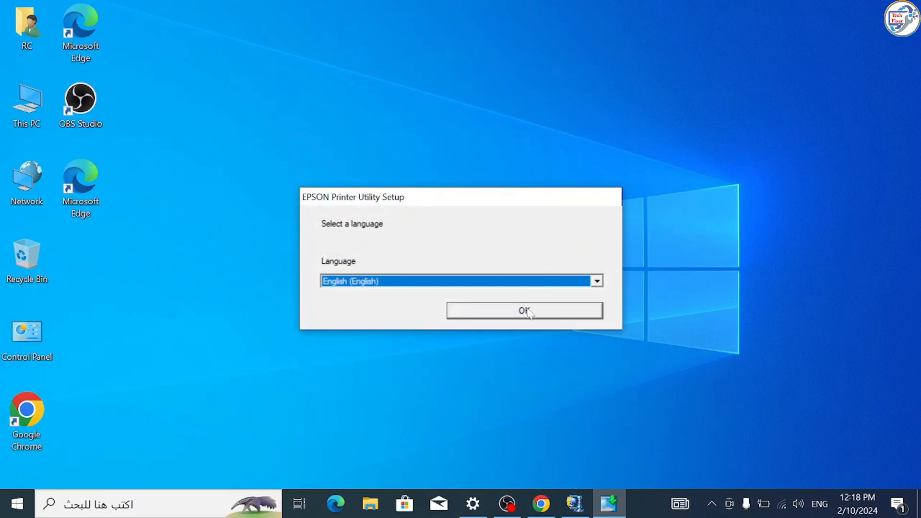
Step: Confirm English as the setup language and agree to the license agreement to continue
{"action": "left_click", "coordinate": [527, 311]}
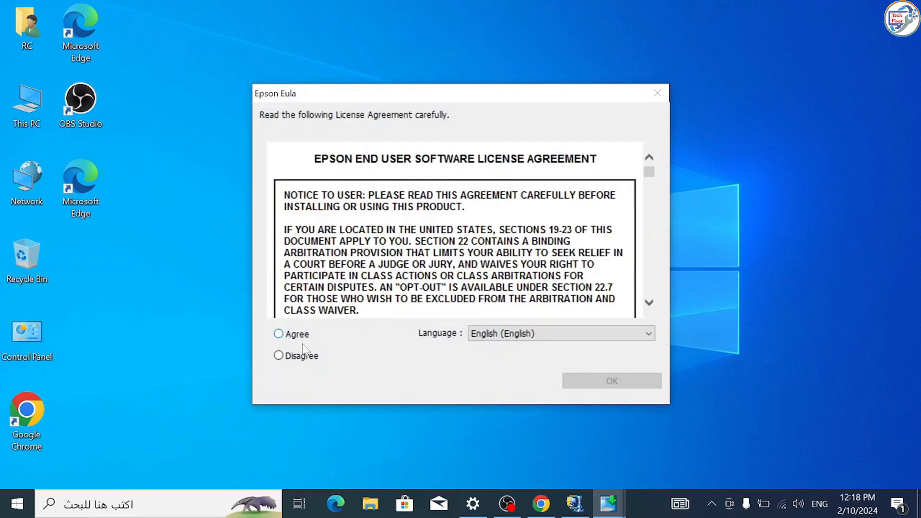
{"action": "left_click", "coordinate": [278, 334]}
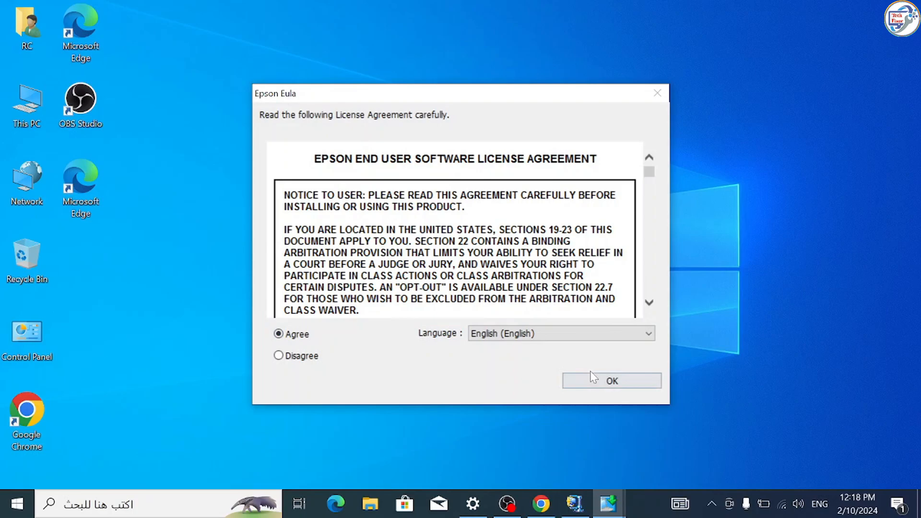
{"action": "left_click", "coordinate": [612, 381]}
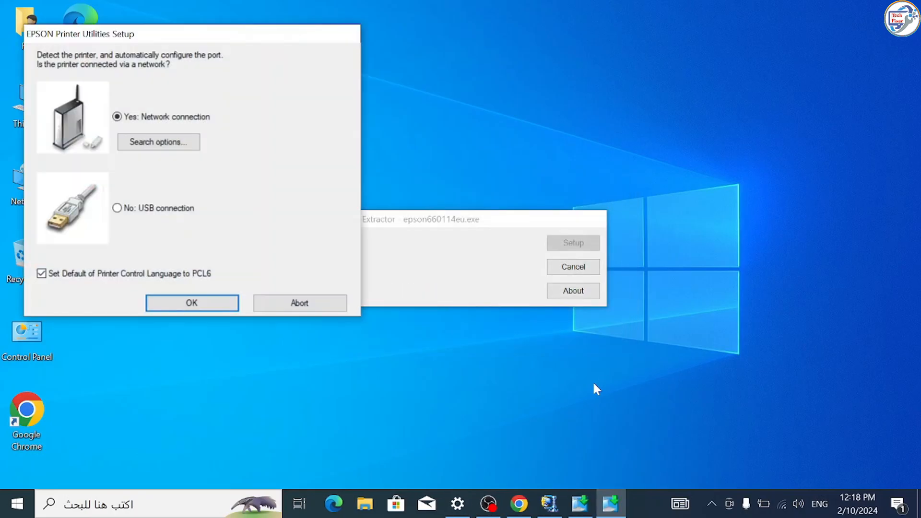
Step: Choose 'No: USB connection' and confirm it, refreshing the desktop while the printer search runs
{"action": "left_click", "coordinate": [119, 209]}
{"action": "left_click", "coordinate": [187, 301]}
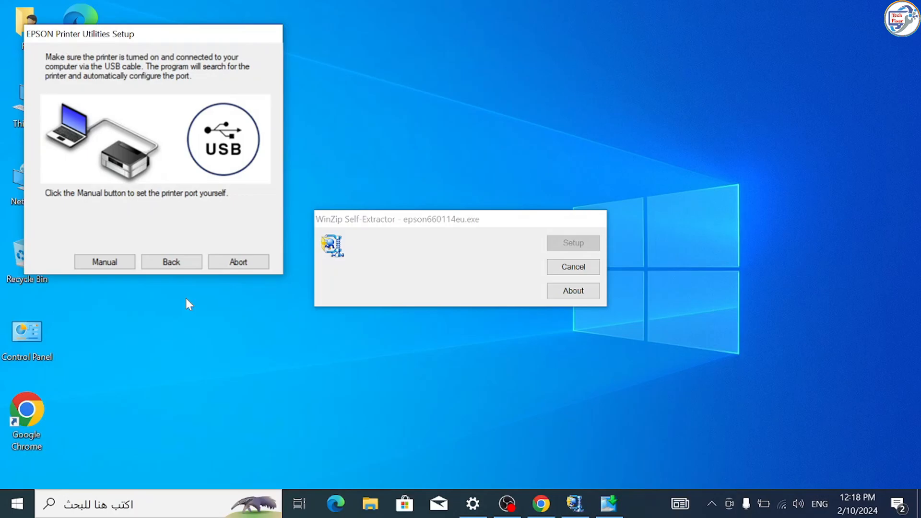
{"action": "right_click", "coordinate": [445, 0]}
{"action": "left_click", "coordinate": [475, 40]}
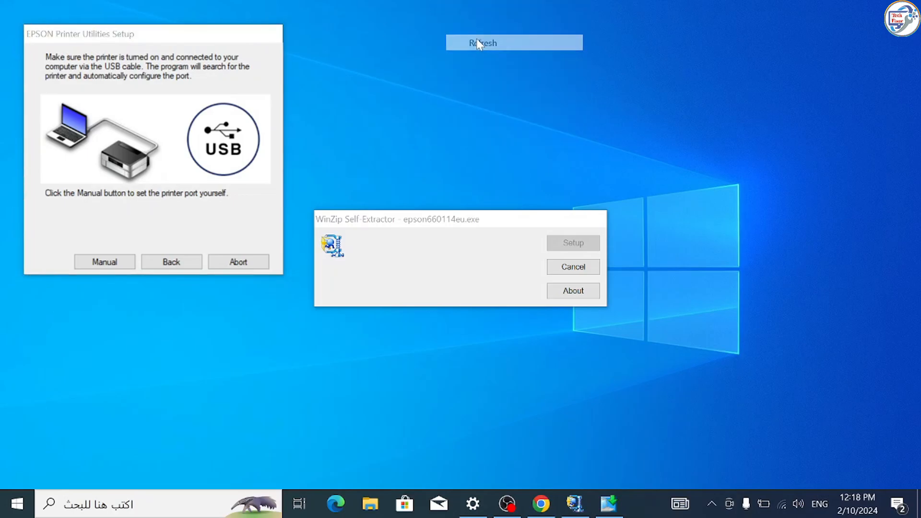
{"action": "right_click", "coordinate": [477, 37]}
{"action": "left_click", "coordinate": [505, 82]}
{"action": "right_click", "coordinate": [502, 83]}
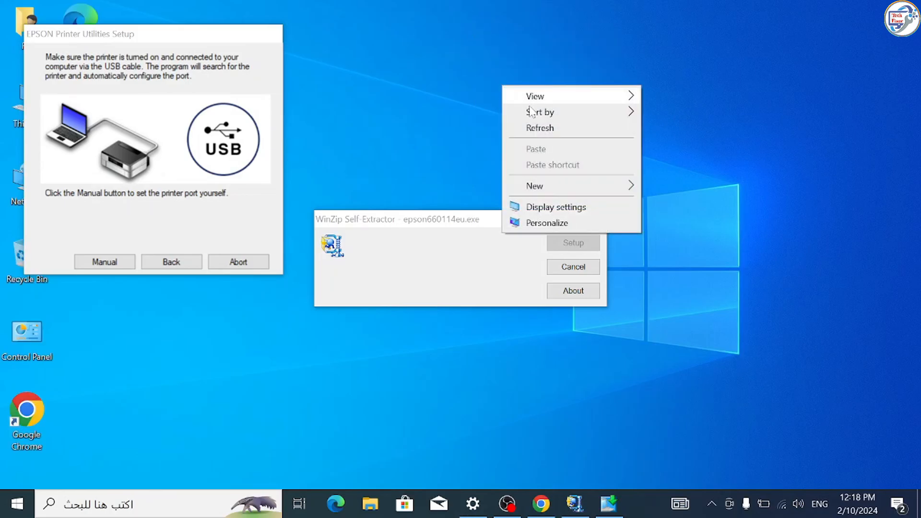
{"action": "left_click", "coordinate": [542, 131]}
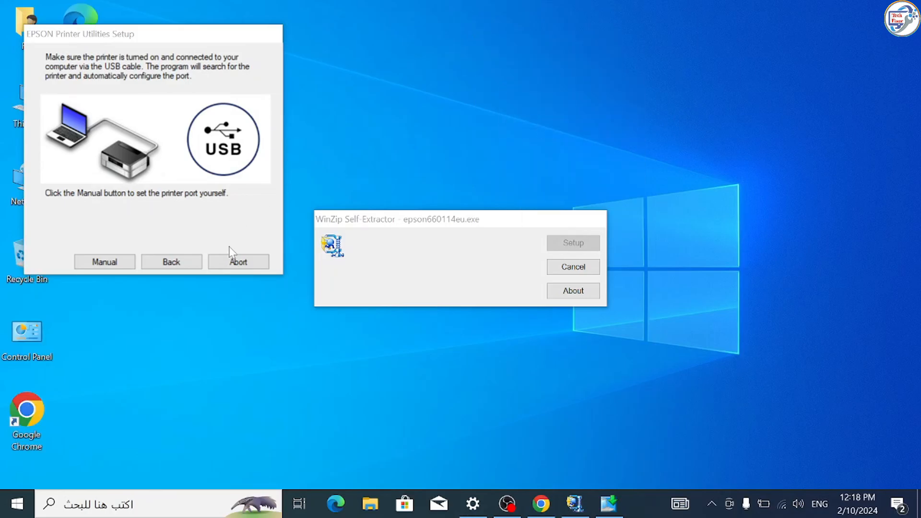
Step: Abort the automatic search and manually set the port to USB001 (EPSONL5190 Series), finishing setup
{"action": "left_click", "coordinate": [237, 262]}
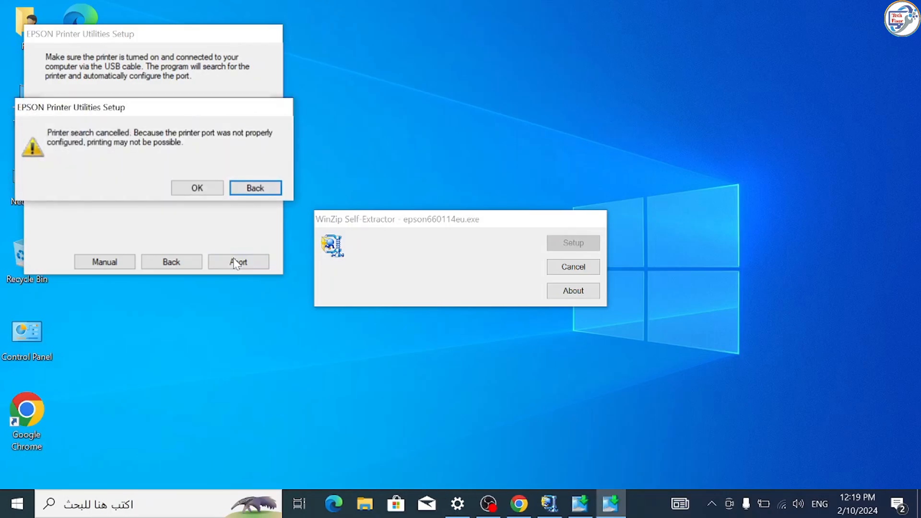
{"action": "left_click", "coordinate": [255, 187]}
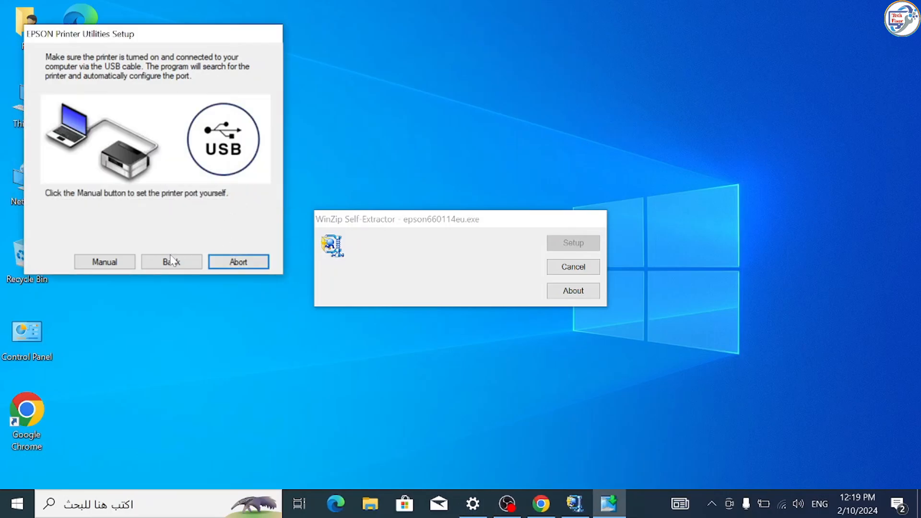
{"action": "left_click", "coordinate": [105, 262]}
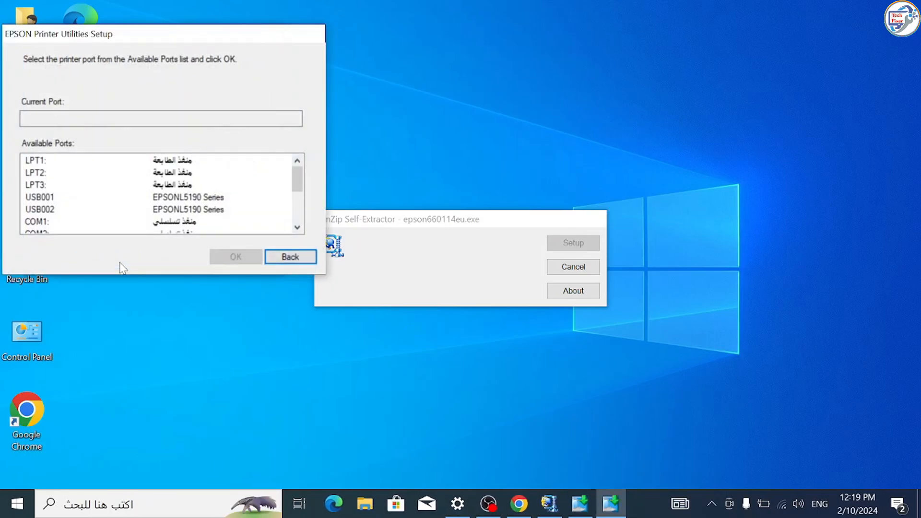
{"action": "left_click", "coordinate": [194, 198]}
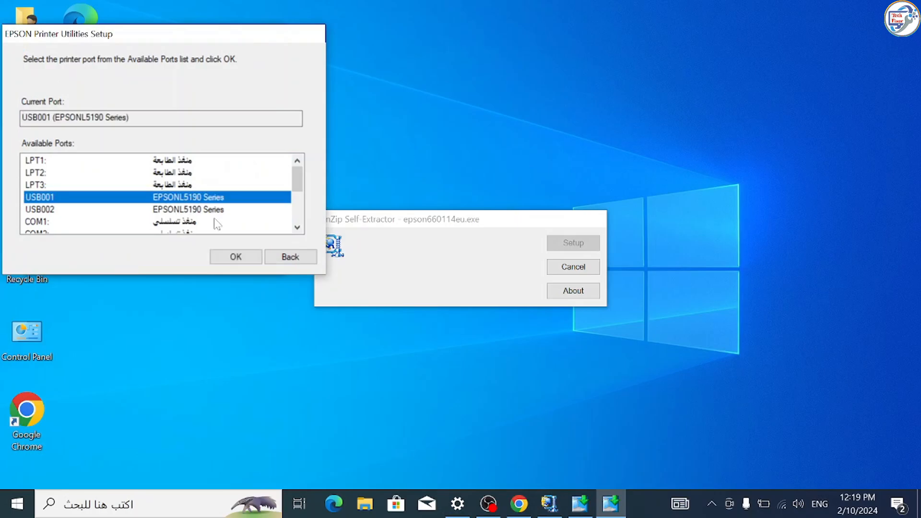
{"action": "left_click", "coordinate": [237, 257]}
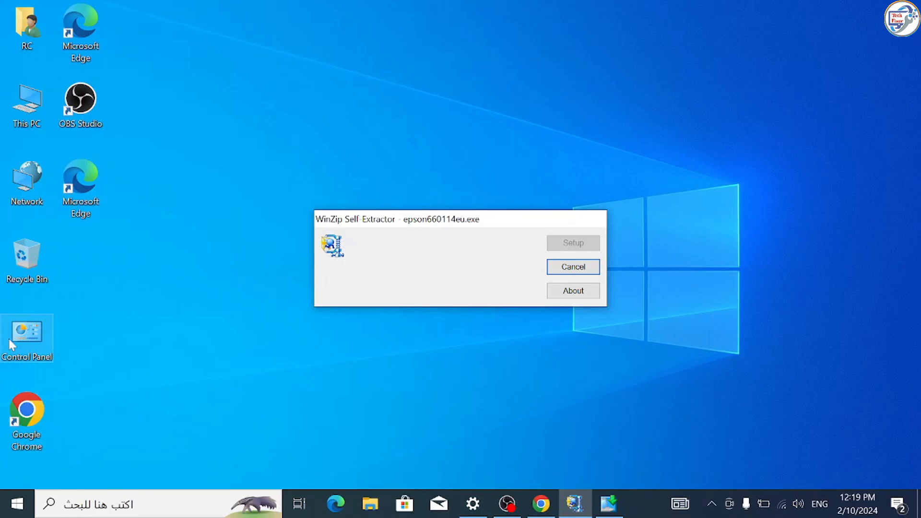
Step: Open Devices and Printers from Control Panel, dismiss the success message and refresh to show the EPSON Universal Print Driver
{"action": "double_click", "coordinate": [27, 339]}
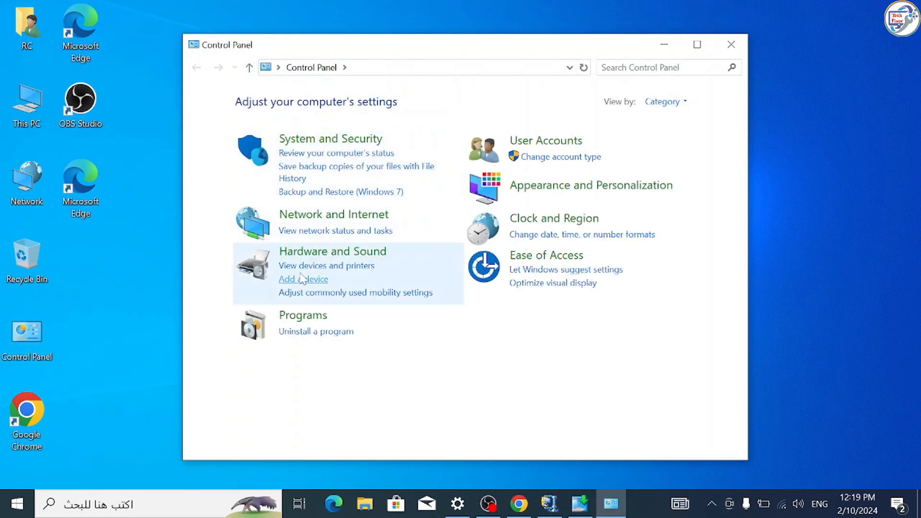
{"action": "left_click", "coordinate": [307, 266]}
{"action": "scroll", "coordinate": [286, 326], "scroll_direction": "down", "scroll_amount": 2}
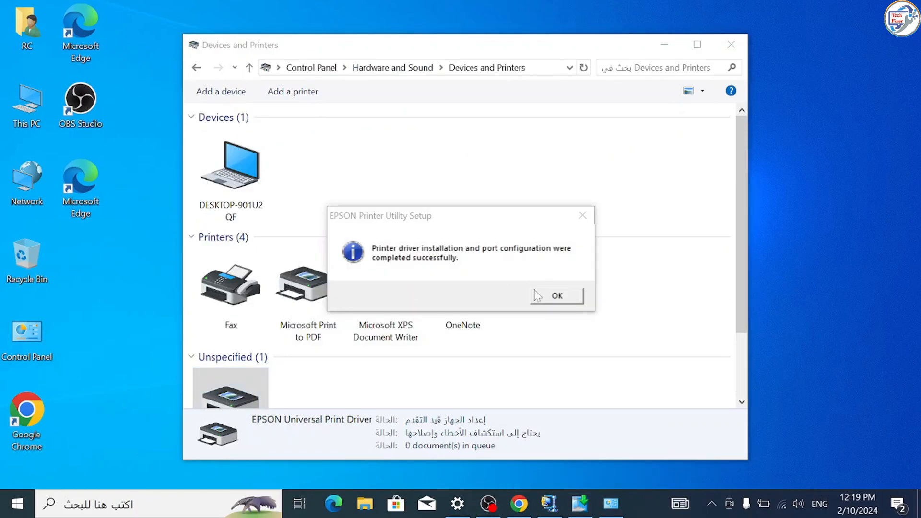
{"action": "left_click", "coordinate": [557, 296]}
{"action": "left_click", "coordinate": [584, 67]}
{"action": "scroll", "coordinate": [403, 245], "scroll_direction": "down", "scroll_amount": 2}
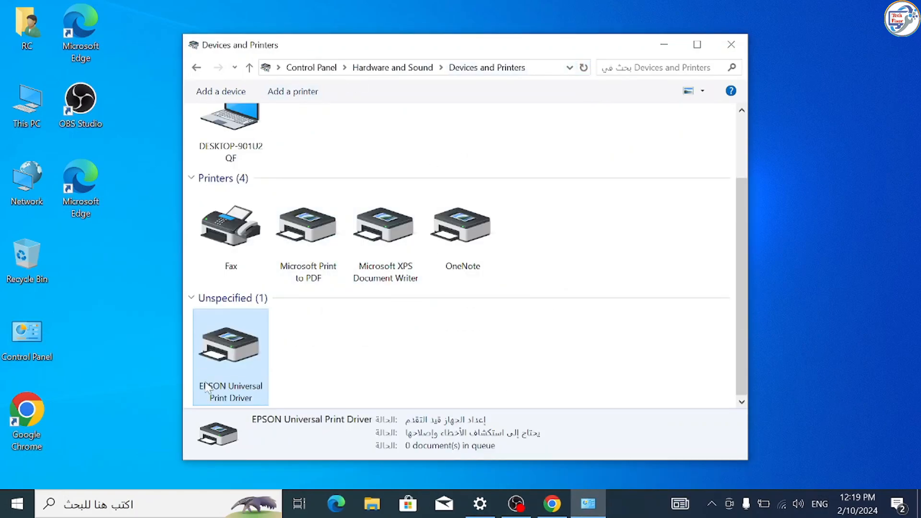